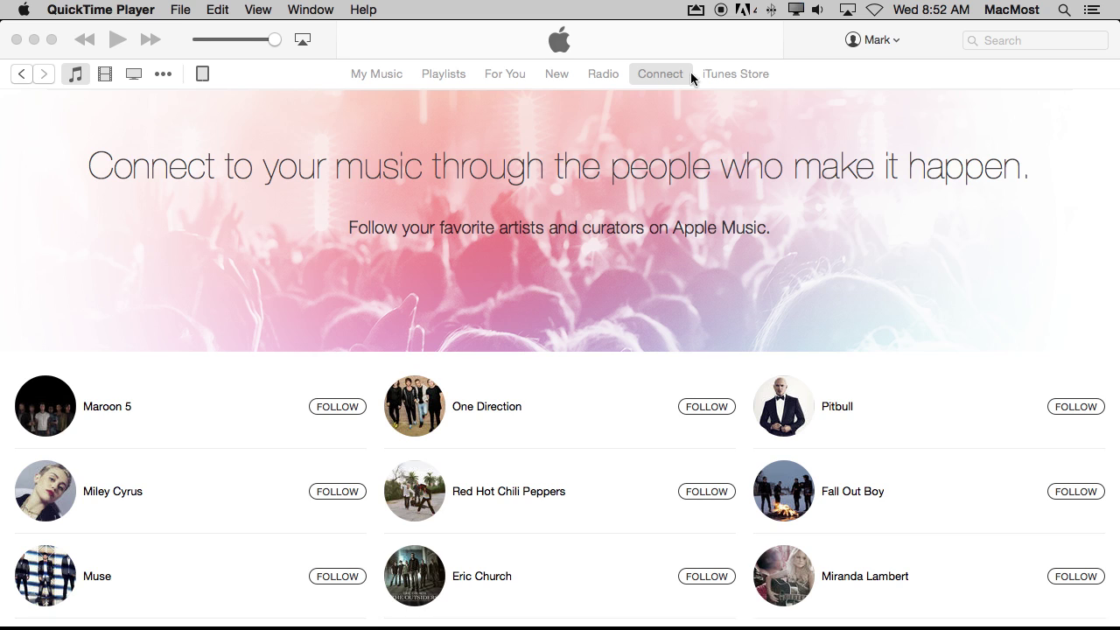
# Bring the iTunes window forward, showing the Connect page of suggested artists
pyautogui.click(935, 38)
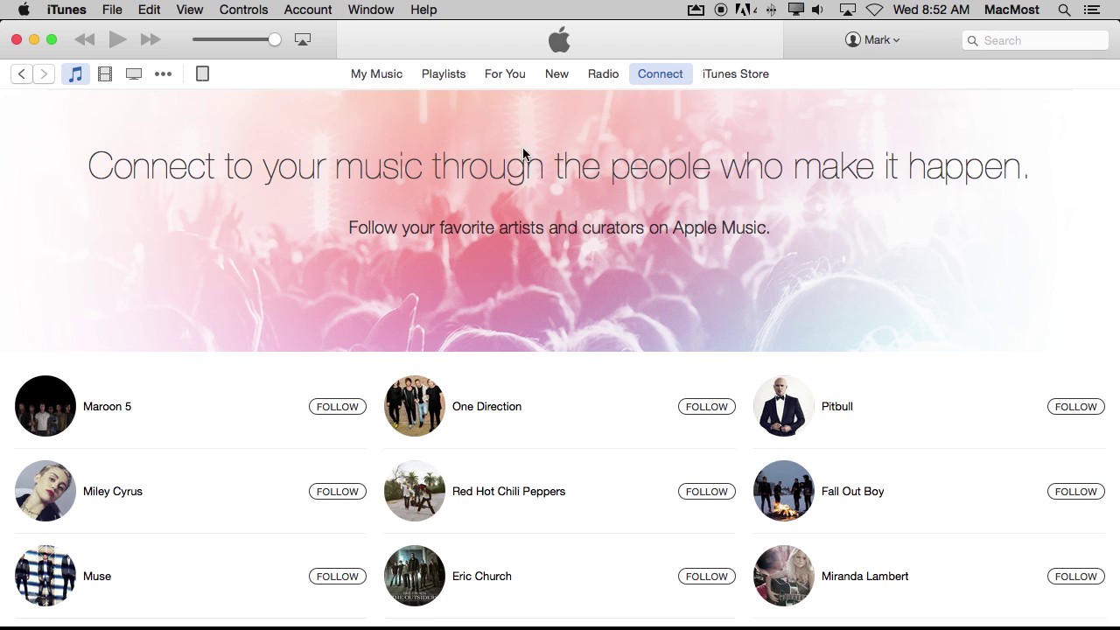
# Reload the Connect suggestions and follow Nine Inch Nails further down the list
pyautogui.click(656, 74)
pyautogui.moveTo(603, 427)
pyautogui.scroll(-10, 603, 427)
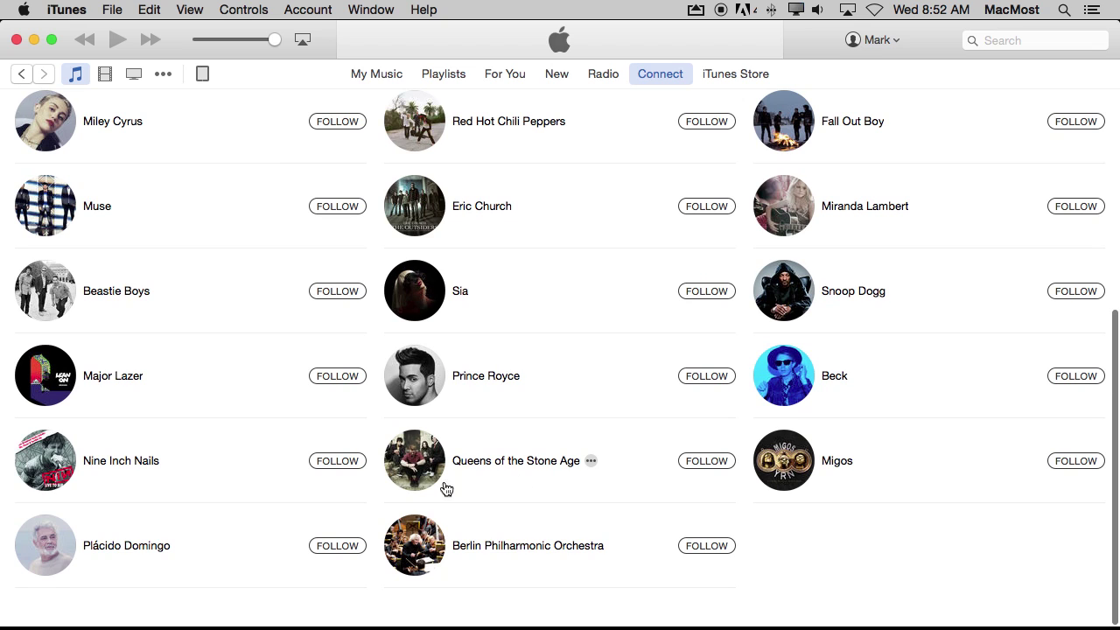
pyautogui.click(322, 467)
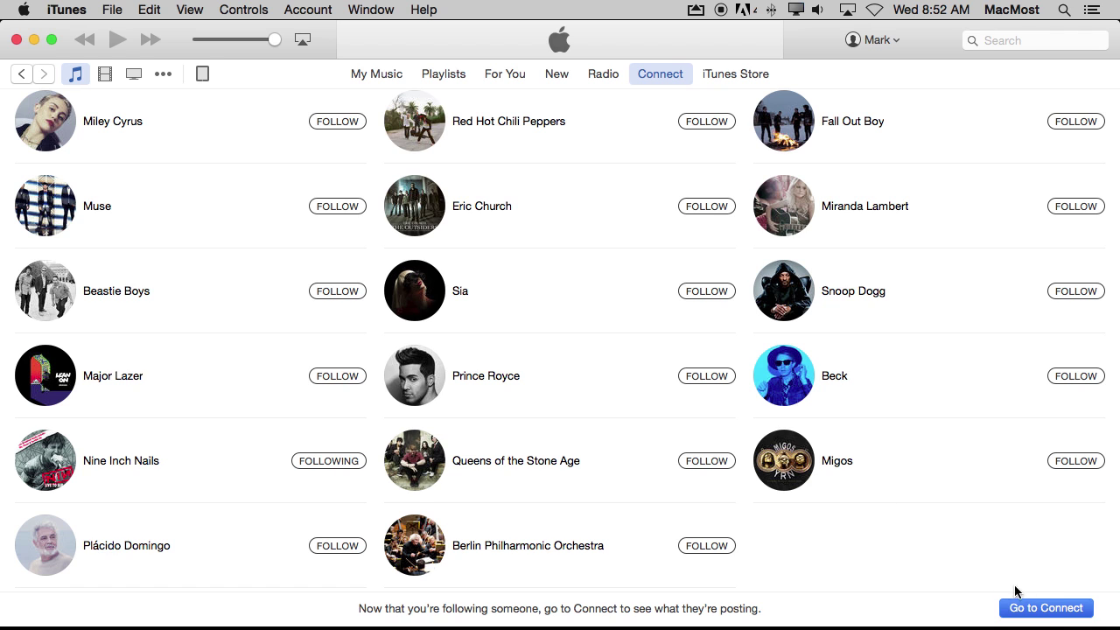
# Open the Connect feed and scroll through Trent Reznor's Nine Inch Nails posts
pyautogui.click(1047, 608)
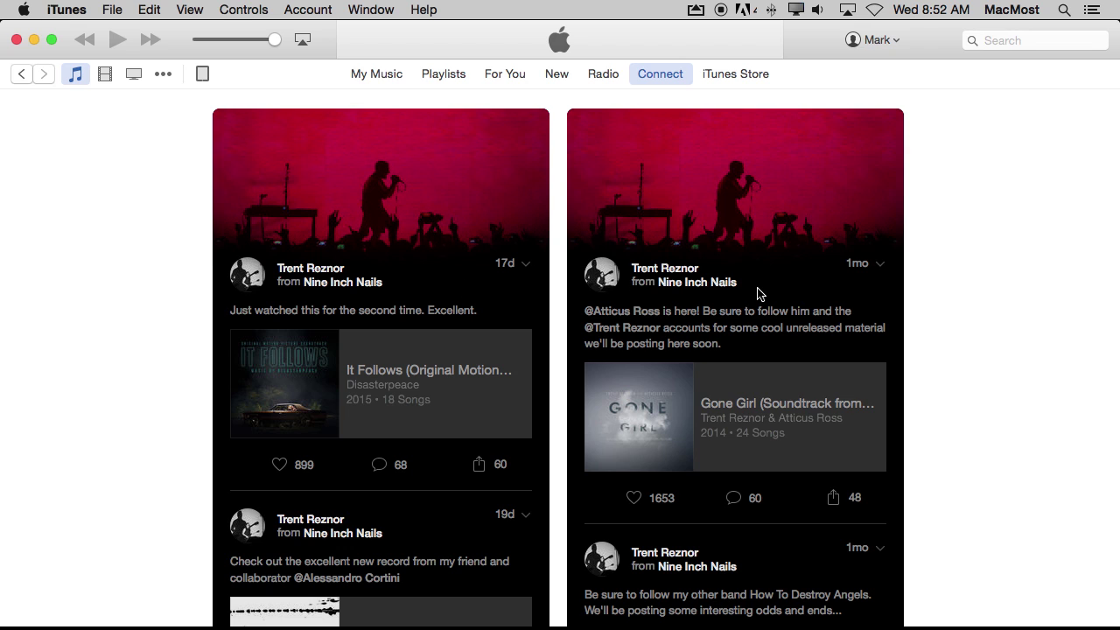
pyautogui.moveTo(467, 394)
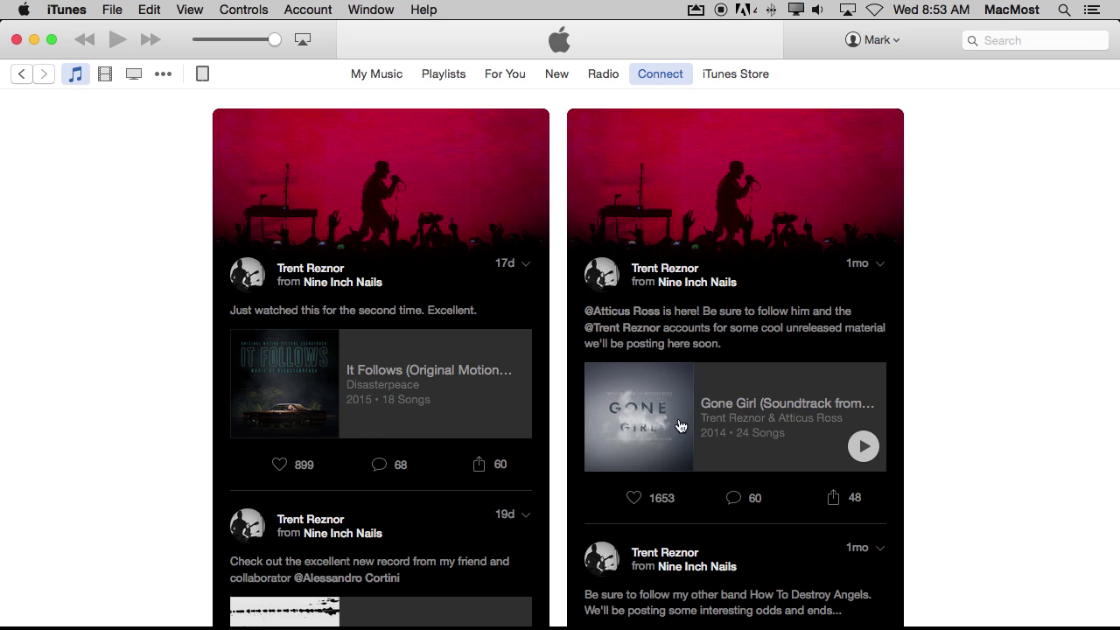
pyautogui.scroll(-5, 663, 505)
pyautogui.scroll(-5, 662, 509)
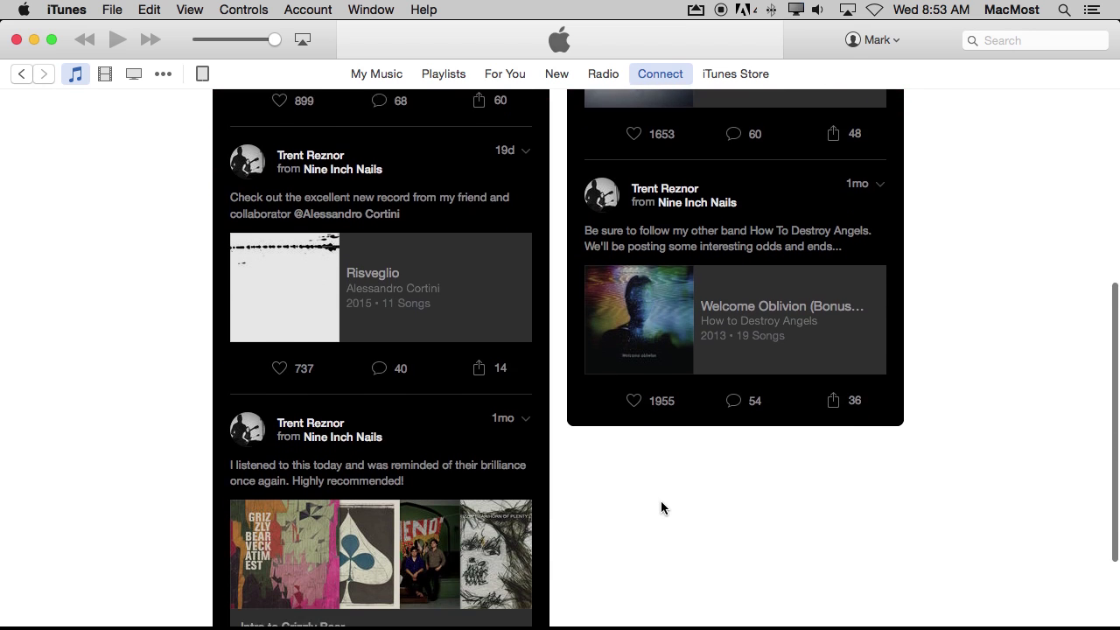
pyautogui.scroll(10, 661, 506)
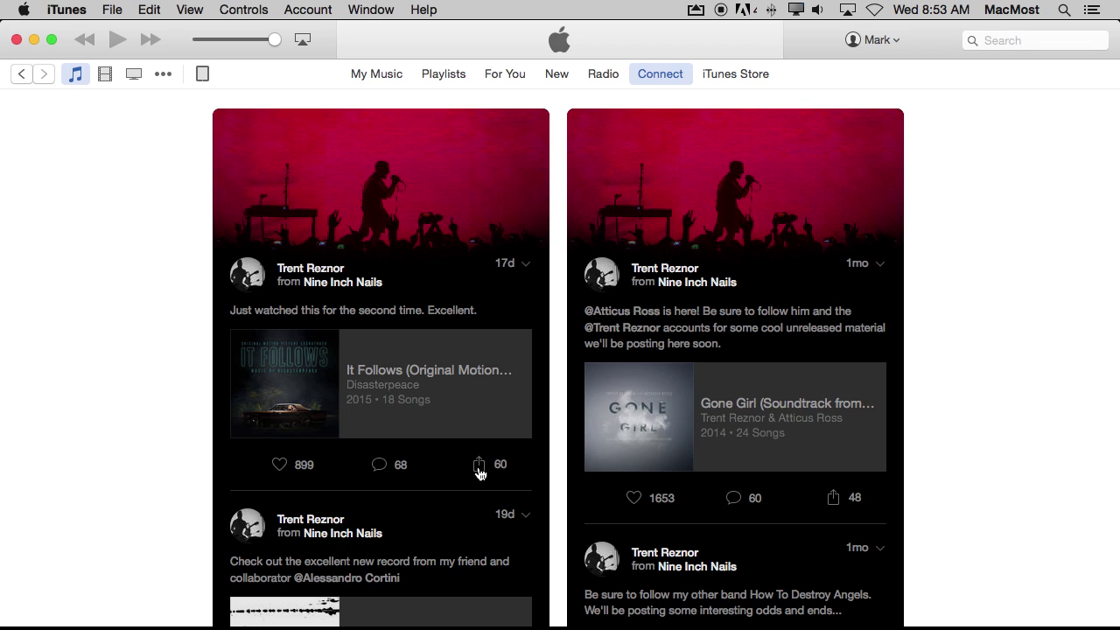
pyautogui.moveTo(505, 365)
# Follow U2 from the library's Artists view and check its new post in Connect
pyautogui.click(371, 76)
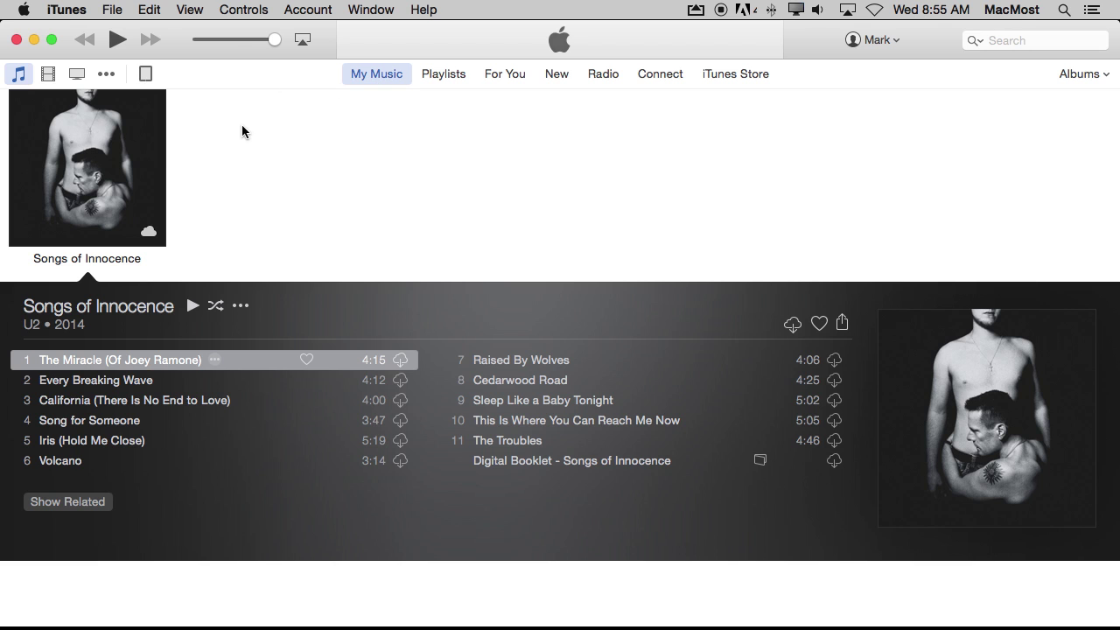
pyautogui.click(1099, 77)
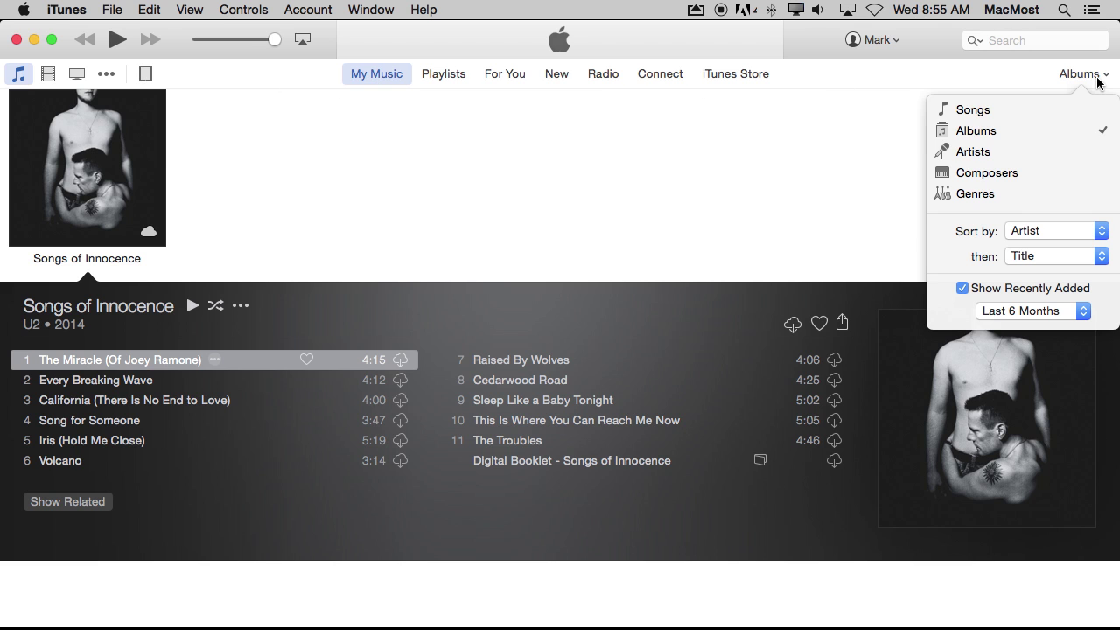
pyautogui.click(1004, 151)
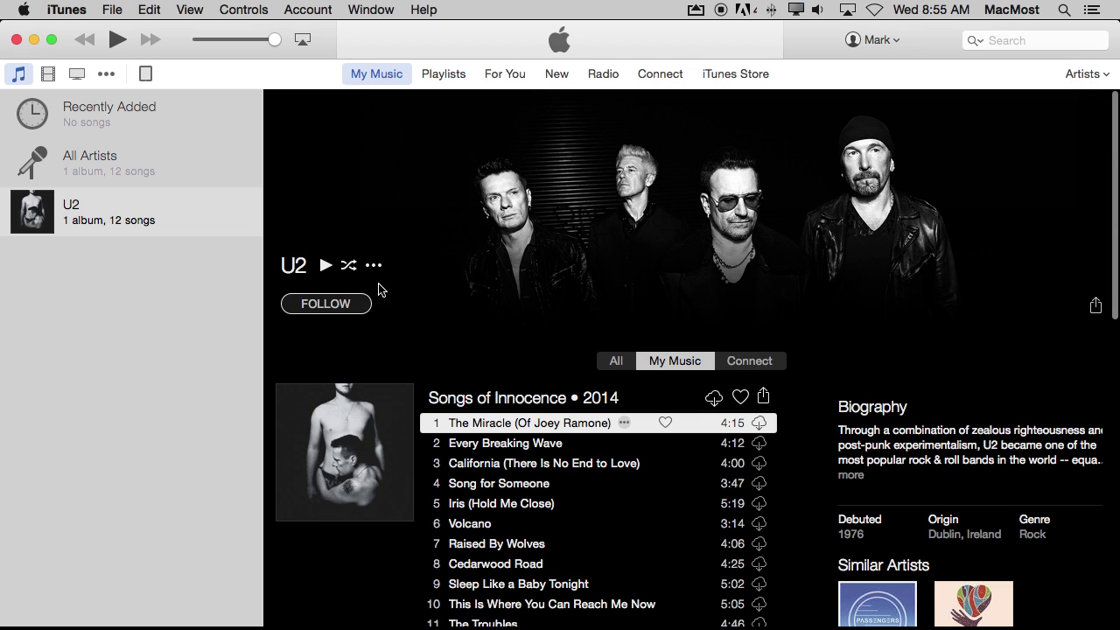
pyautogui.click(332, 311)
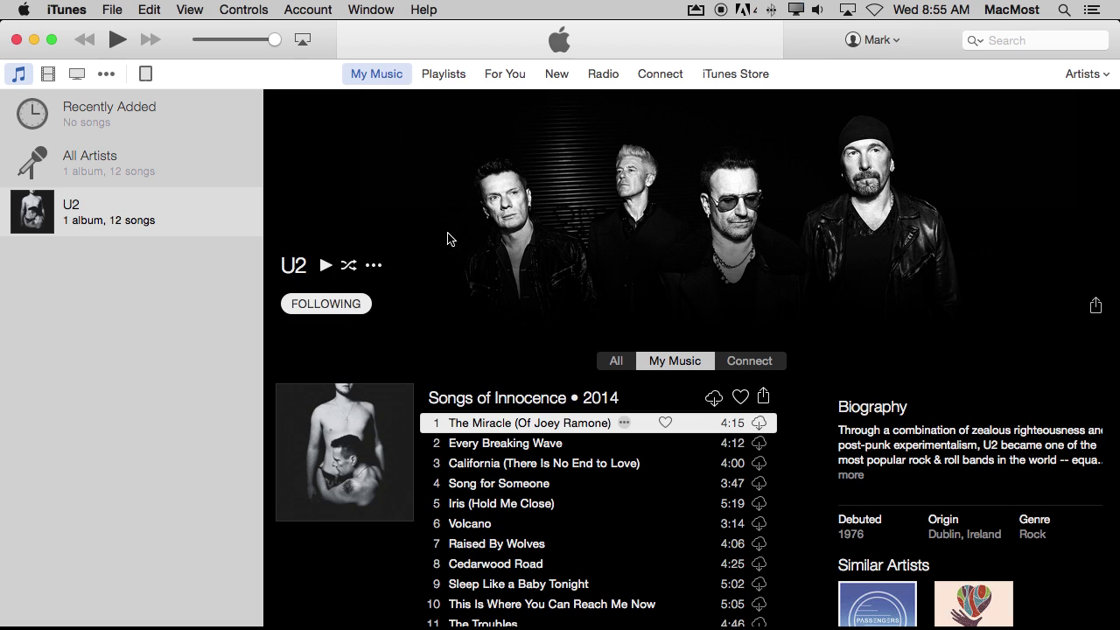
pyautogui.click(657, 75)
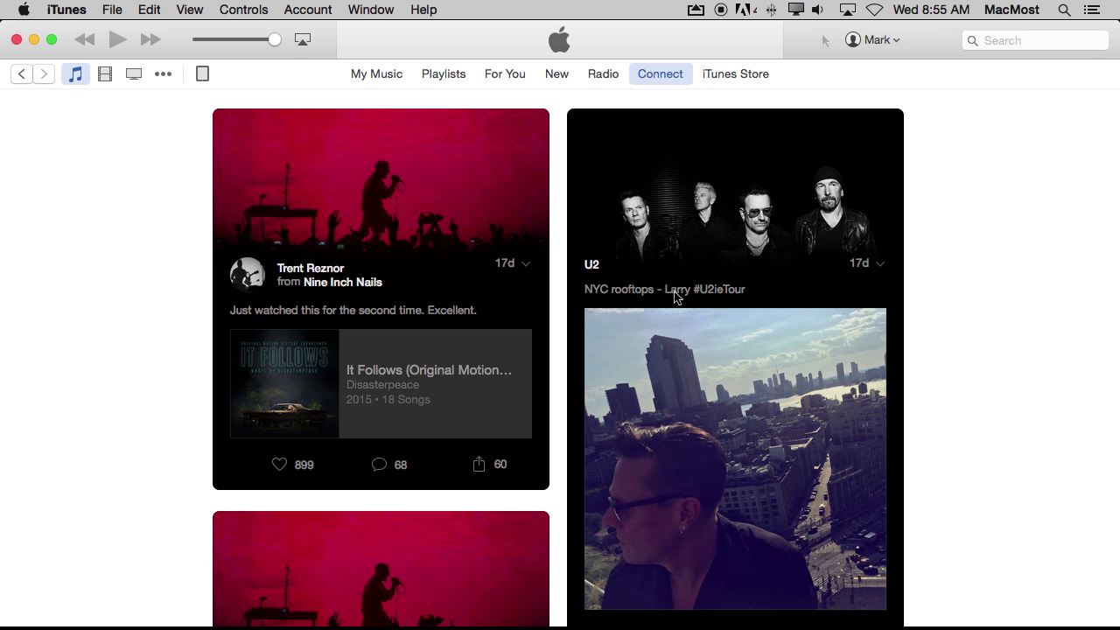
# View Dr. Dre's Artist Info via the Compton album in the iTunes Store, then open For You
pyautogui.click(736, 74)
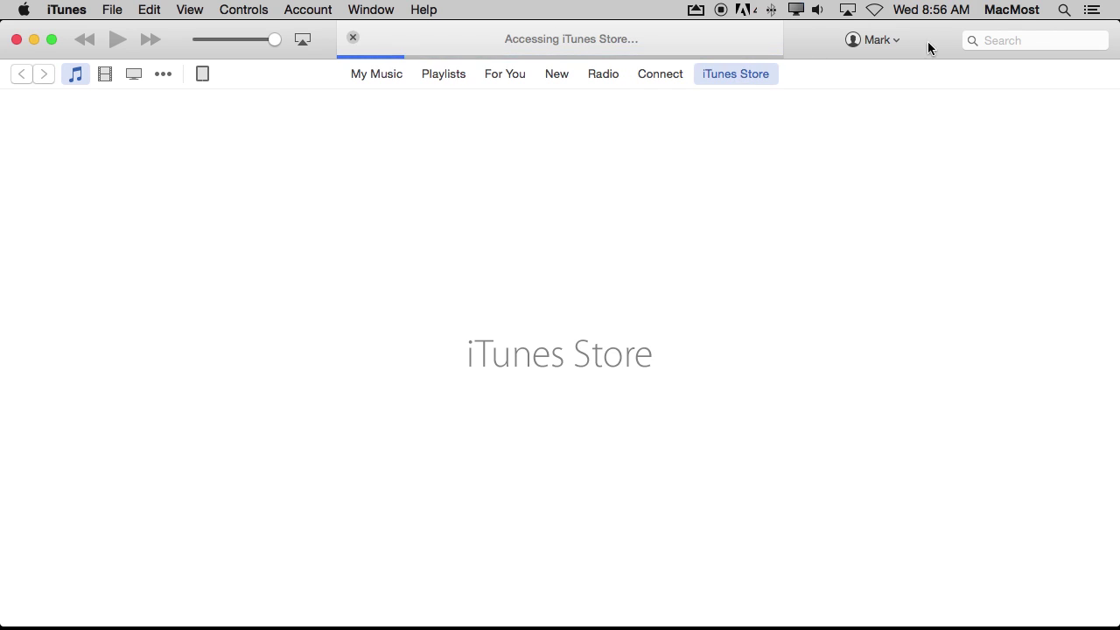
pyautogui.click(1004, 41)
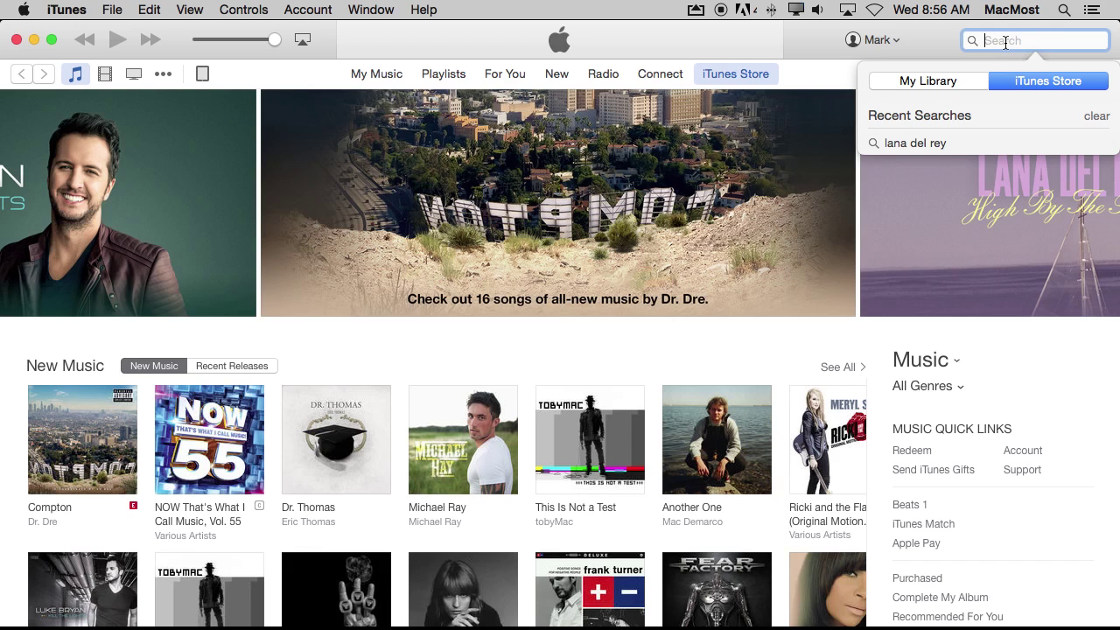
pyautogui.click(80, 545)
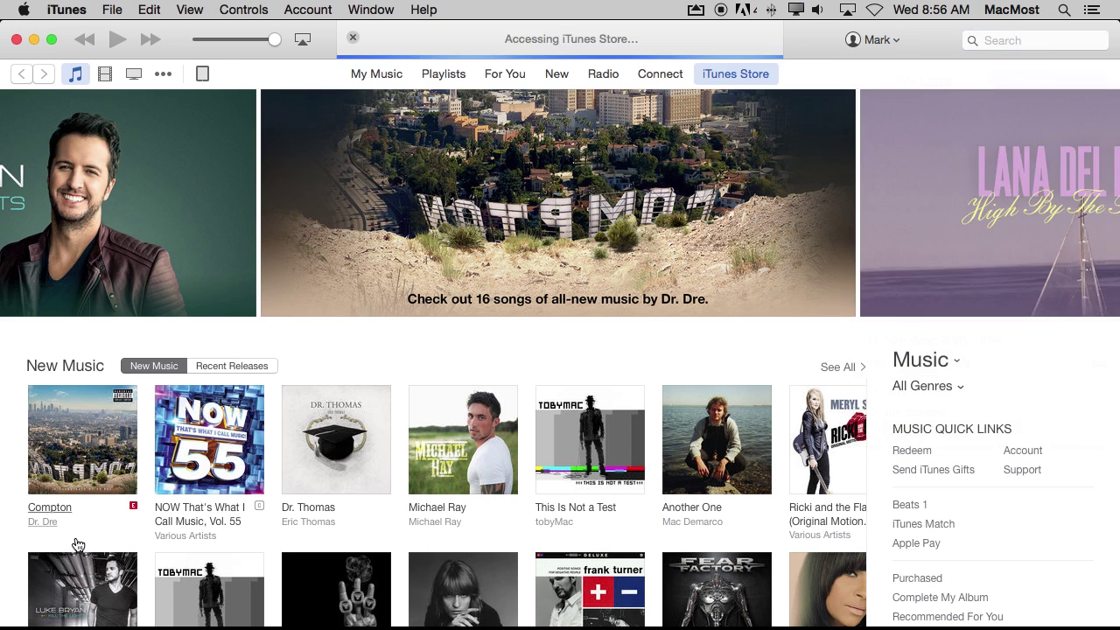
pyautogui.click(276, 187)
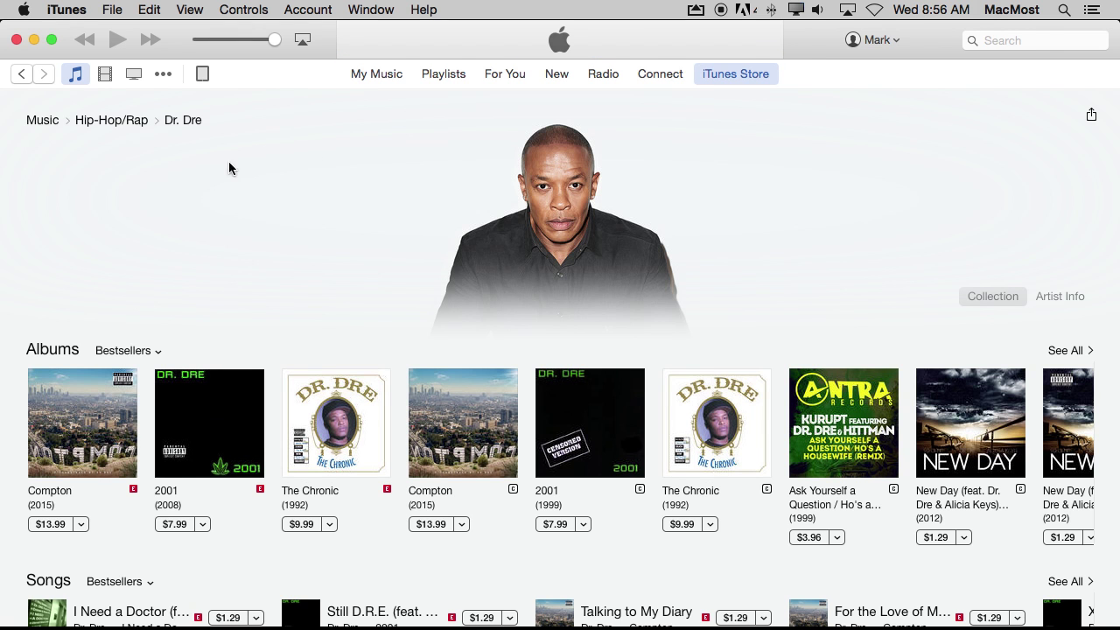
pyautogui.click(1069, 298)
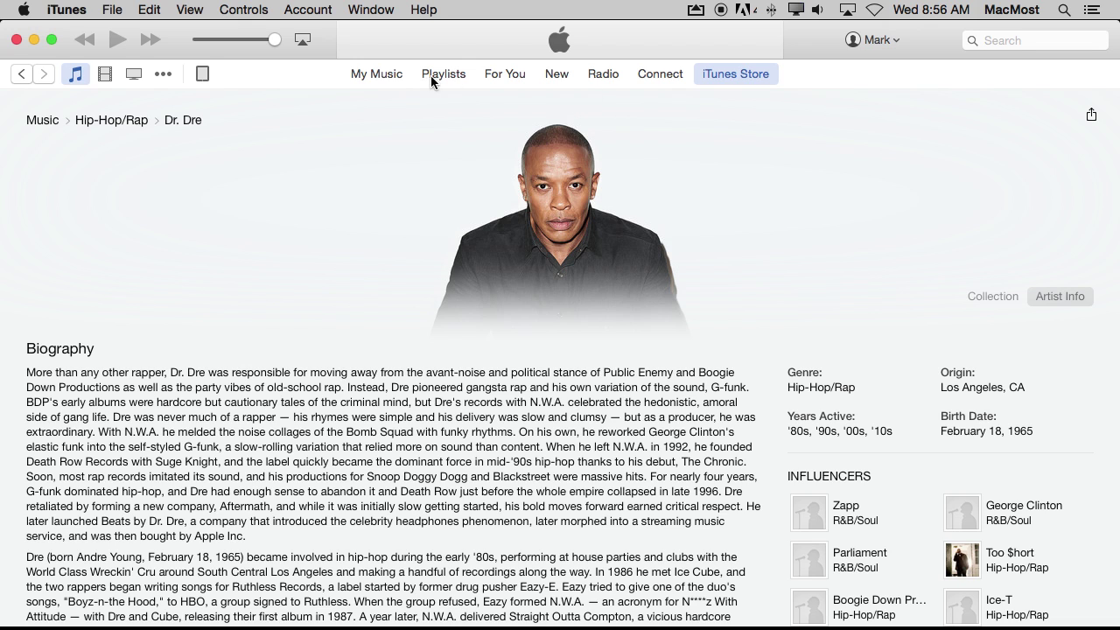
pyautogui.click(513, 74)
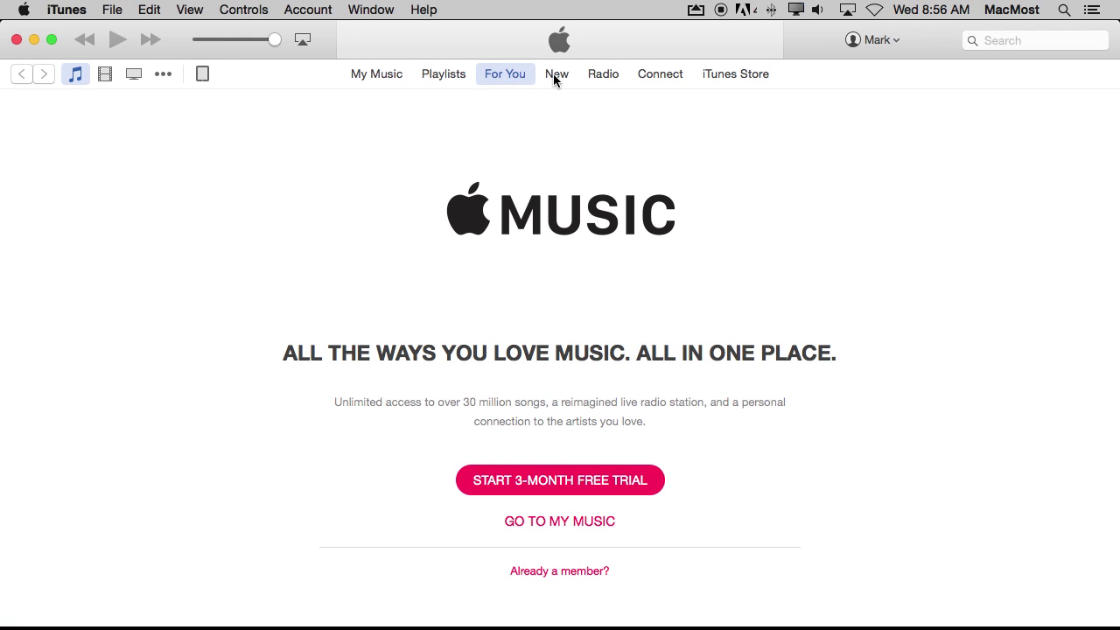
# Search Apple Music for 'lana' from the New section
pyautogui.click(554, 77)
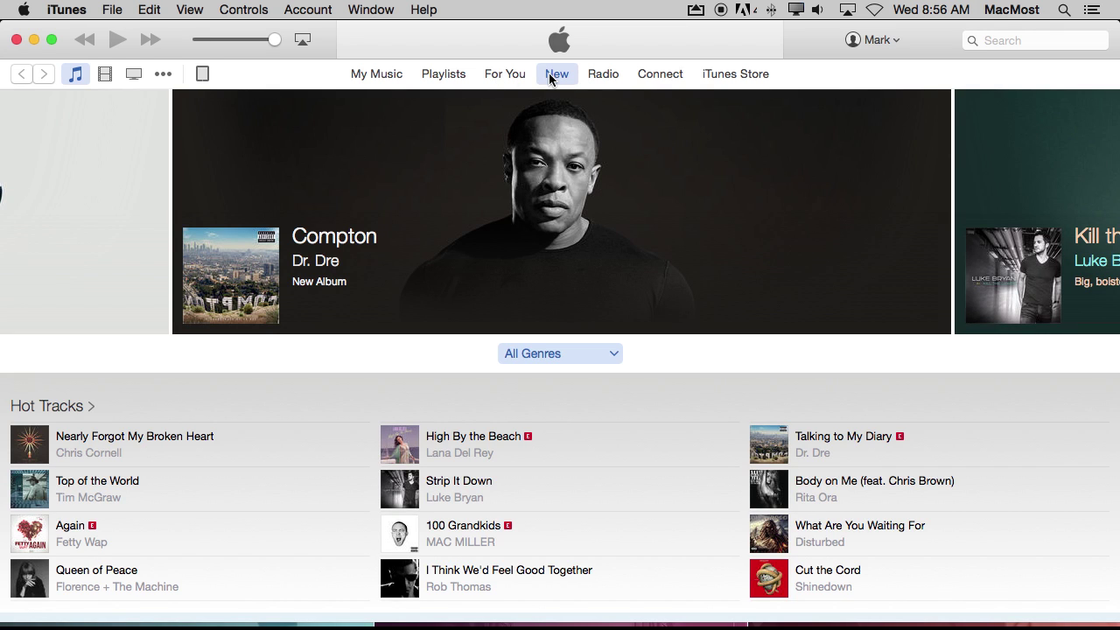
pyautogui.click(980, 44)
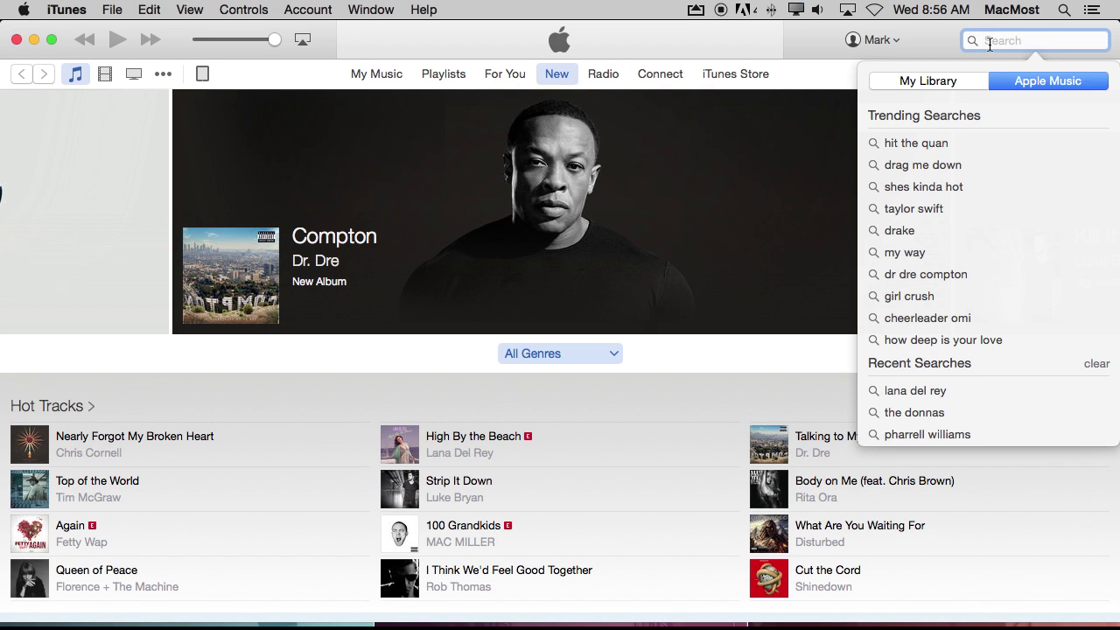
pyautogui.write('lana')
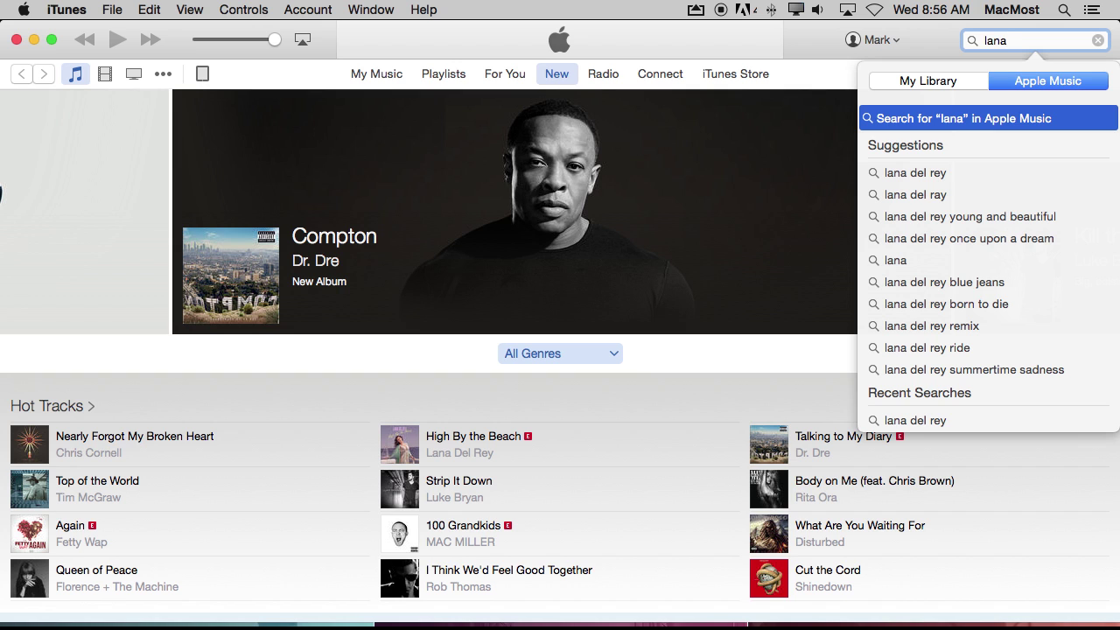
pyautogui.click(924, 173)
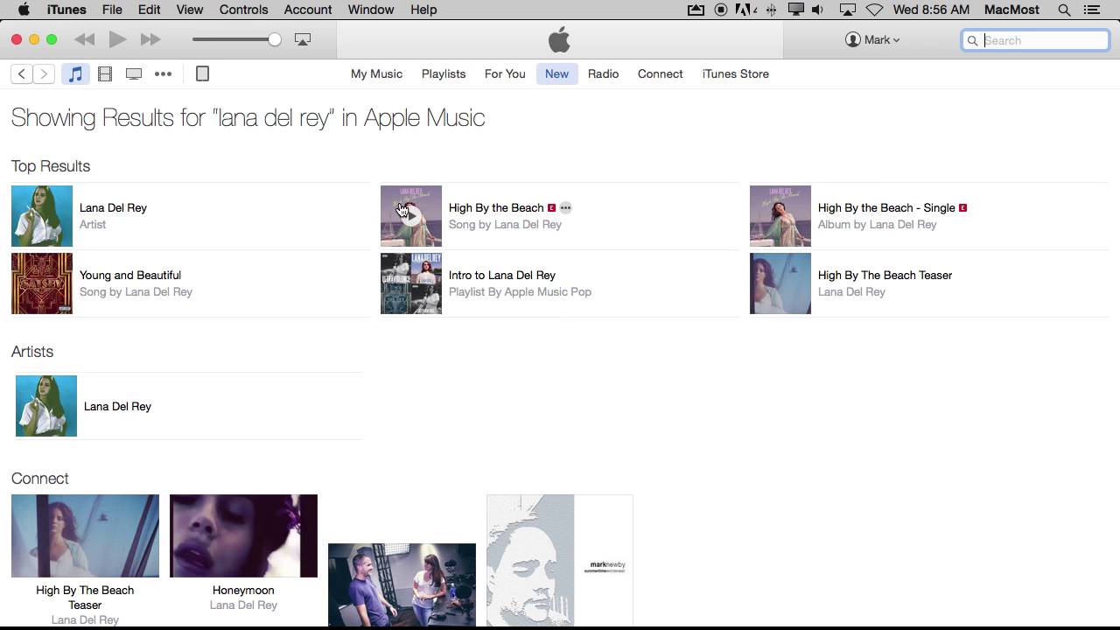
# Open Lana Del Rey's artist page, follow her, and go to Connect
pyautogui.click(109, 210)
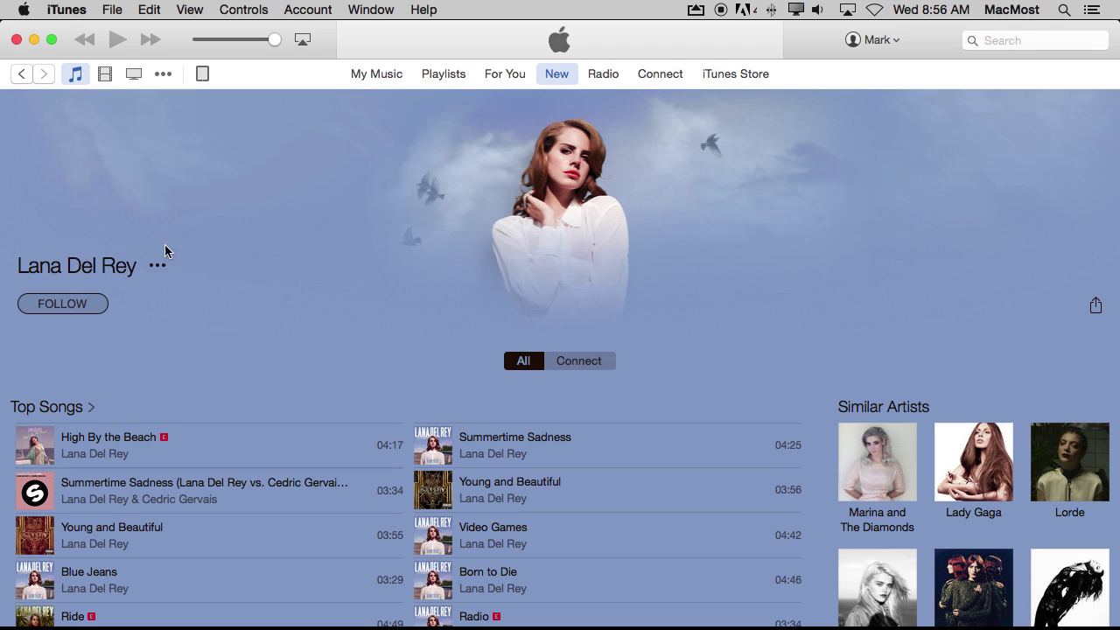
pyautogui.click(51, 307)
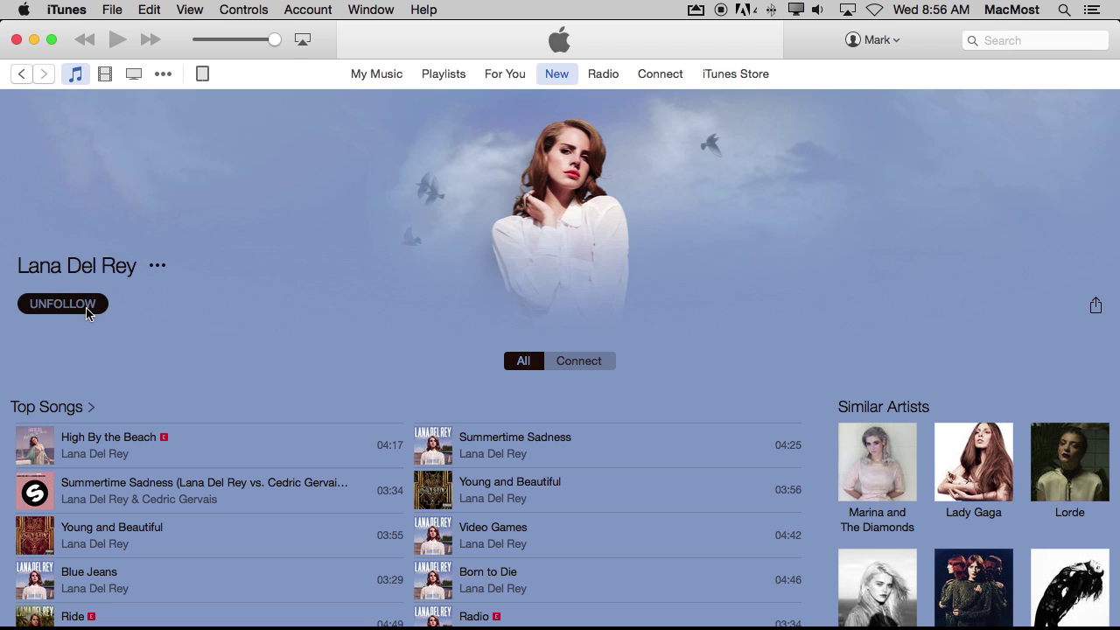
pyautogui.click(663, 74)
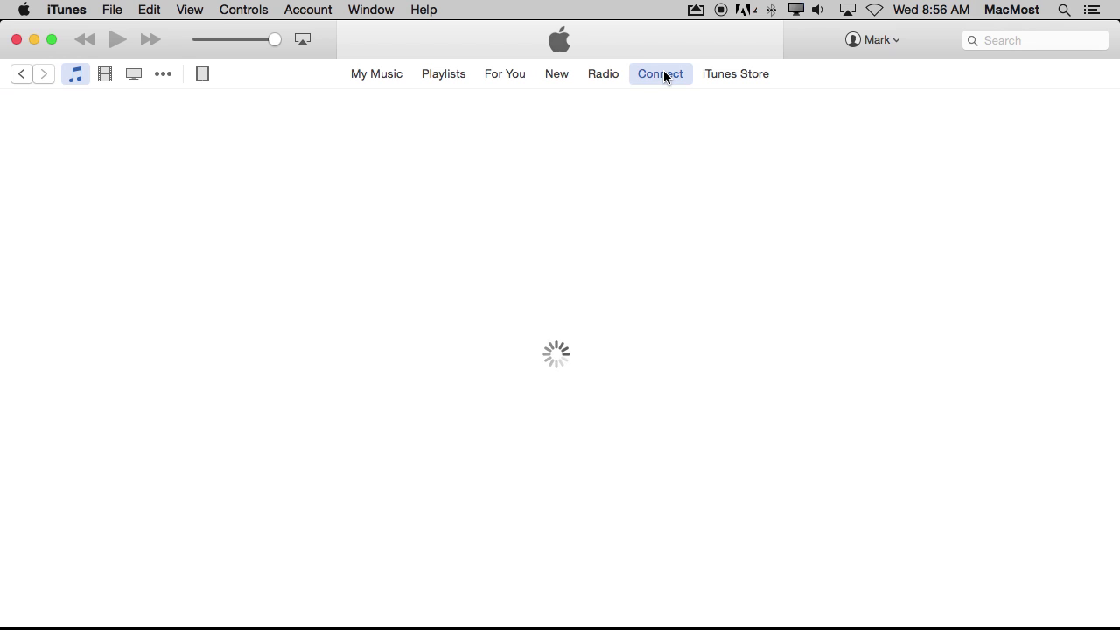
# Scroll through Lana Del Rey's Connect posts, then return to her artist page via New
pyautogui.scroll(-10, 550, 391)
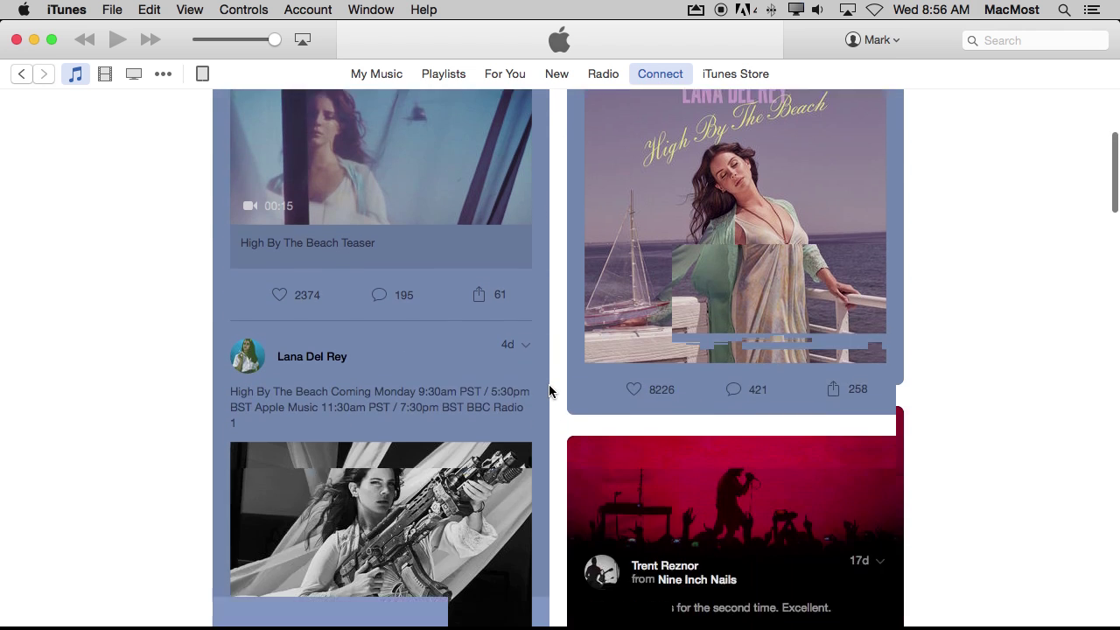
pyautogui.scroll(10, 550, 390)
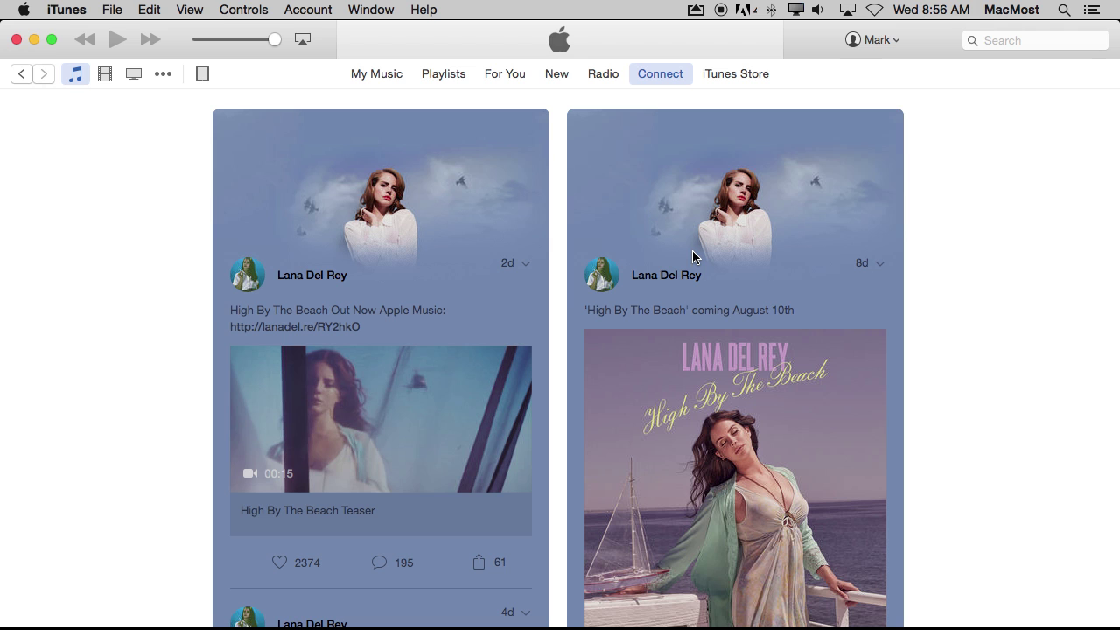
pyautogui.click(560, 75)
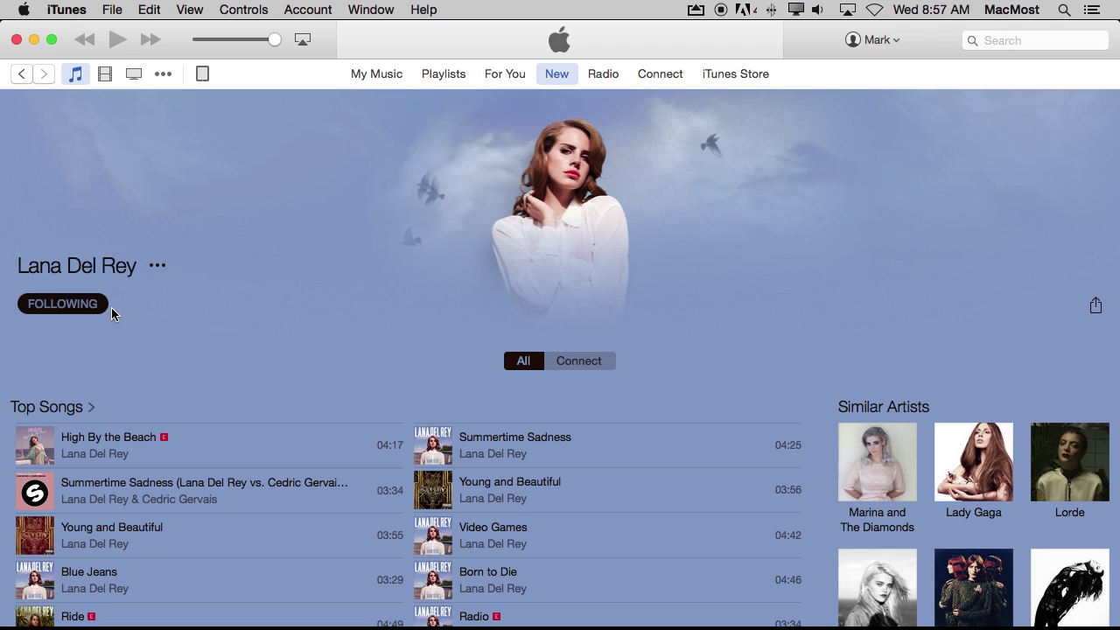
# Open the account's profile editor and place the cursor in the empty Nickname field
pyautogui.click(876, 40)
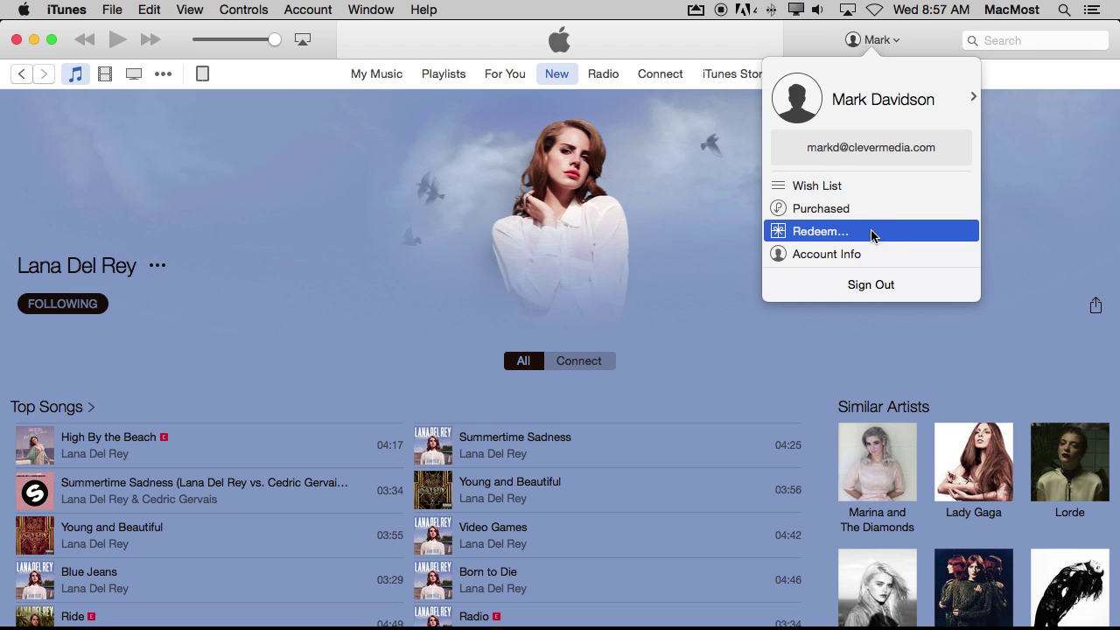
pyautogui.click(879, 100)
pyautogui.click(792, 146)
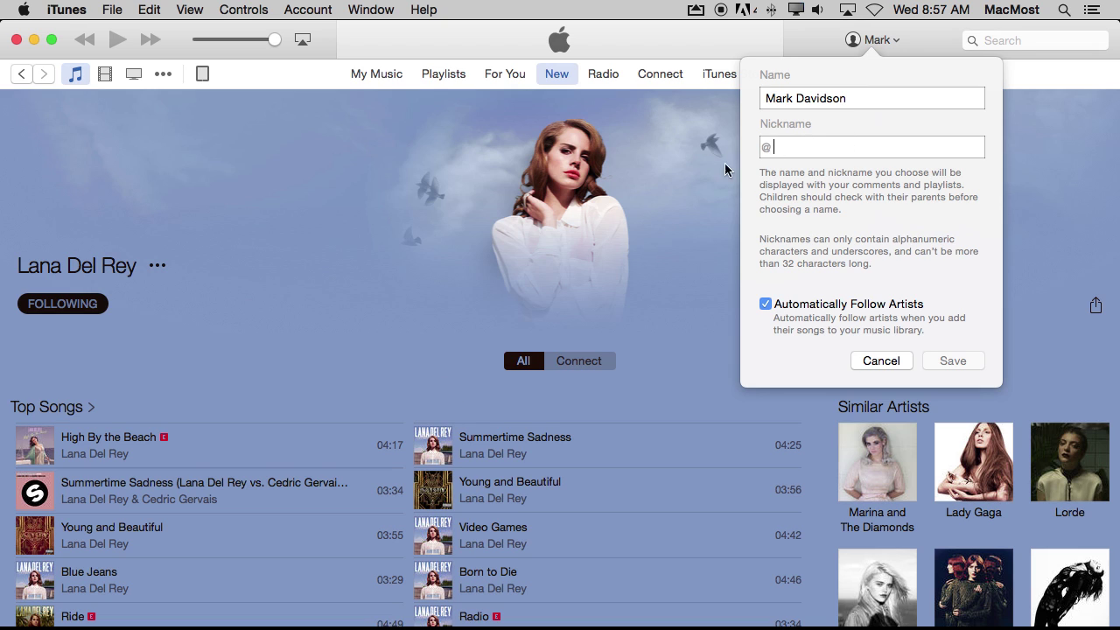
pyautogui.click(793, 148)
# Unfollow Lana Del Rey from her artist page, reached through her Connect post, then reload Connect
pyautogui.click(873, 360)
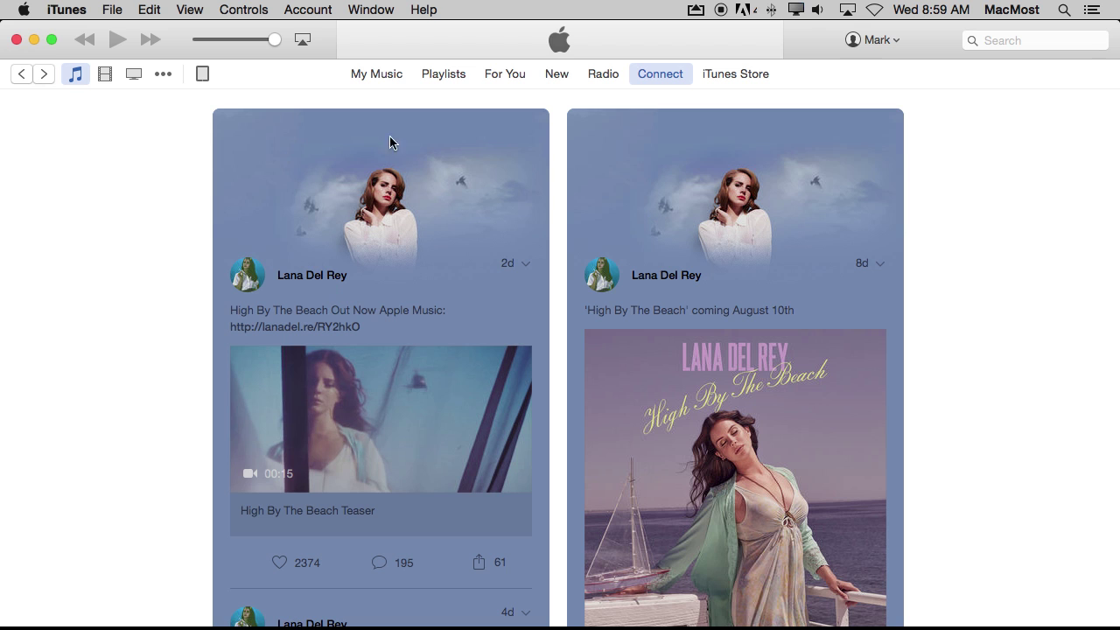
pyautogui.click(317, 275)
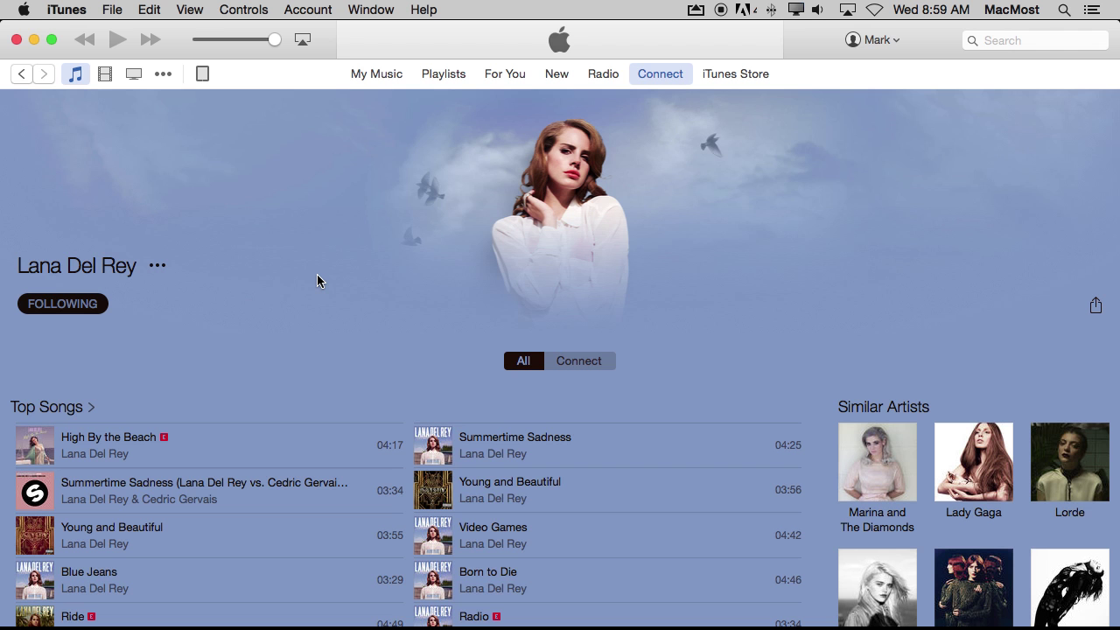
pyautogui.click(64, 306)
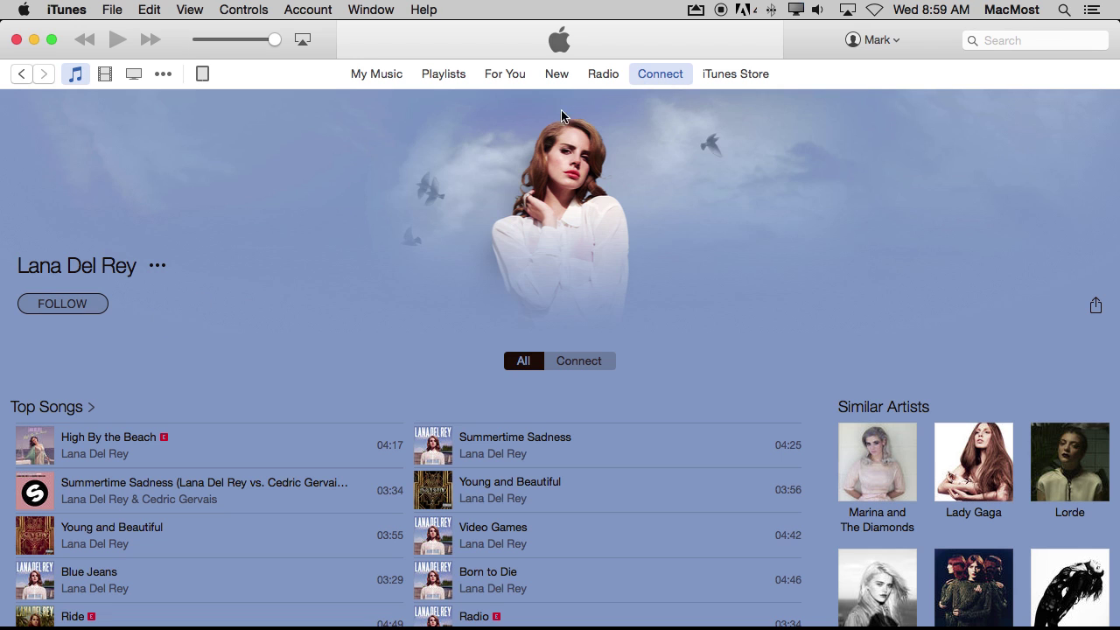
pyautogui.click(672, 75)
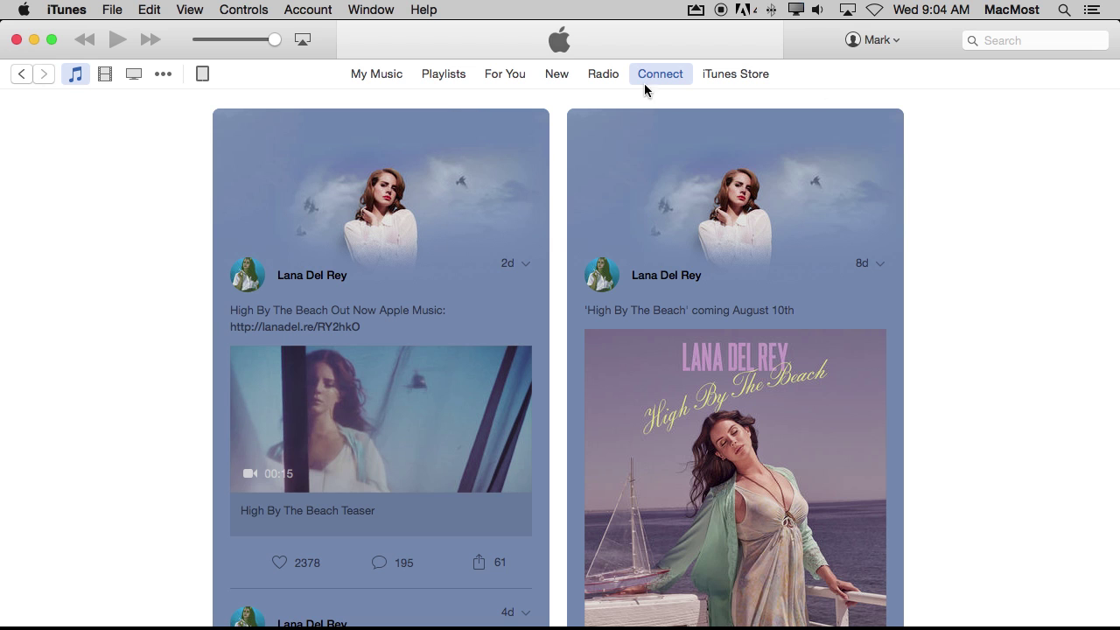
# Open the Abstract Radio show page from the Beats 1 station in Radio
pyautogui.click(602, 74)
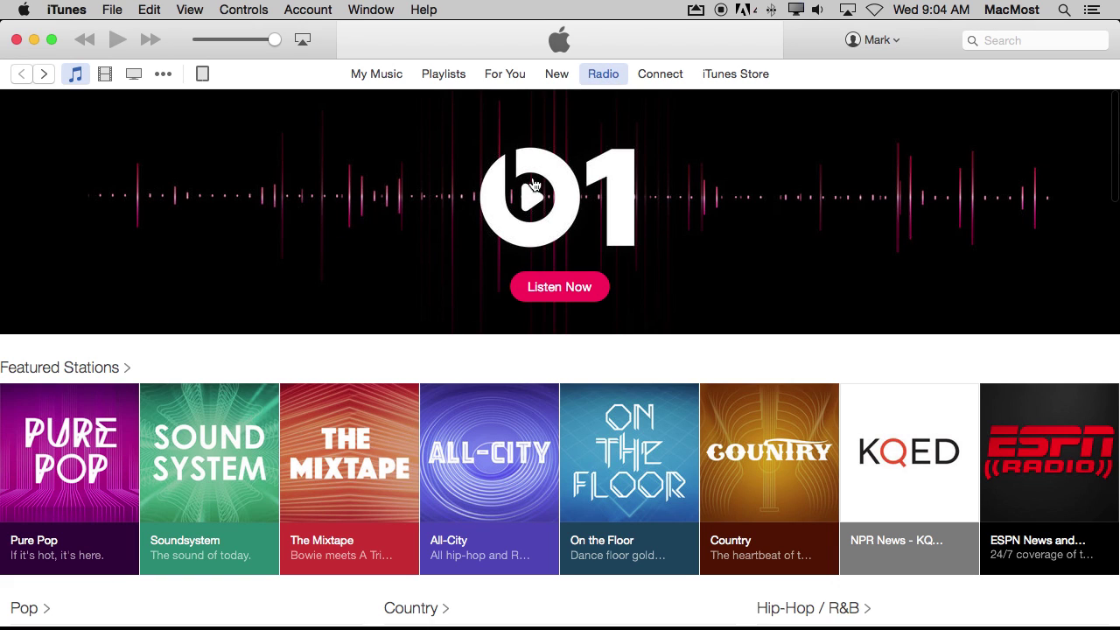
pyautogui.click(535, 215)
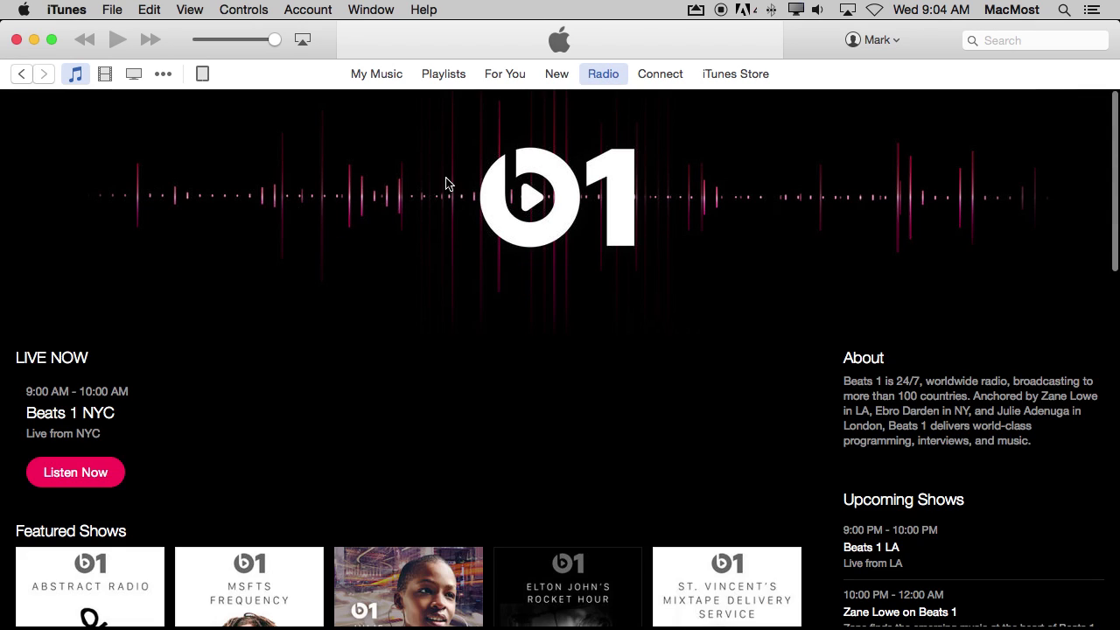
pyautogui.scroll(-4, 394, 428)
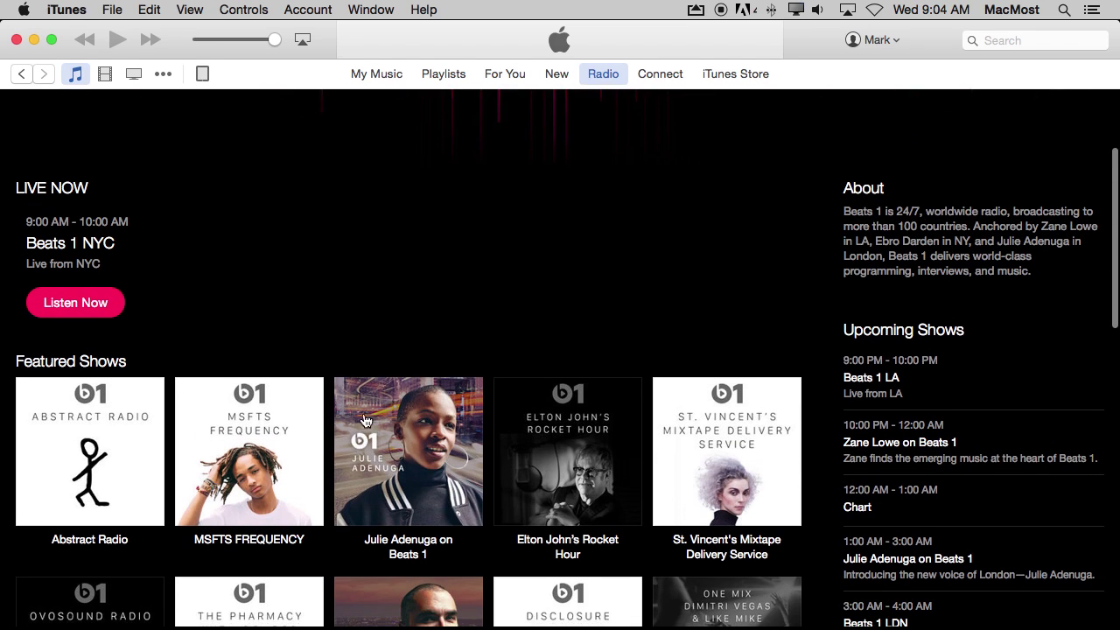
pyautogui.scroll(-3, 90, 348)
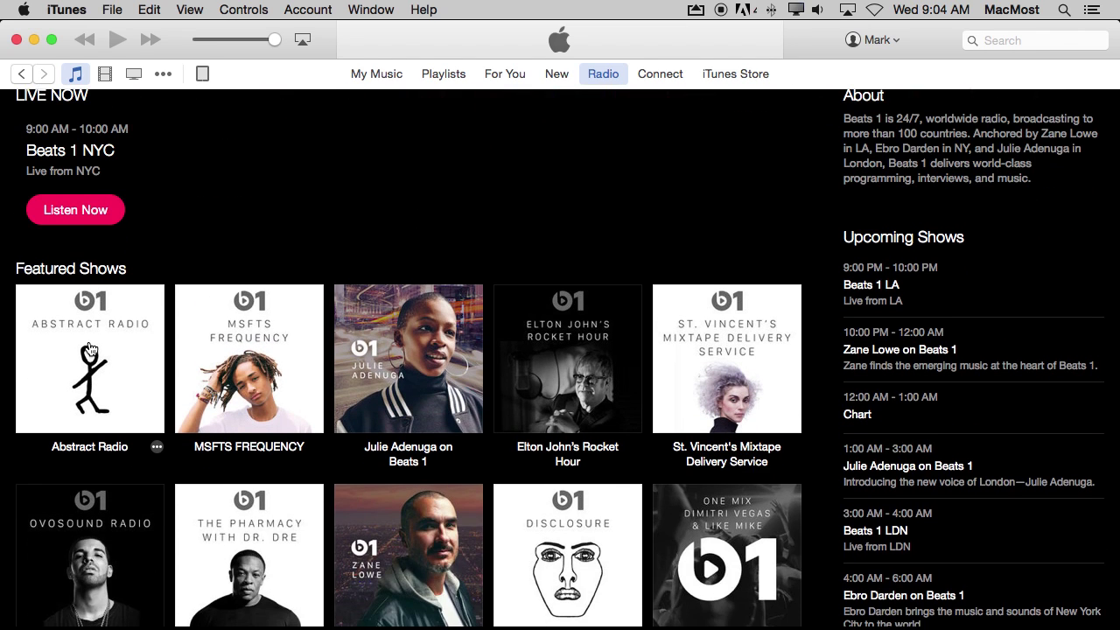
pyautogui.click(90, 349)
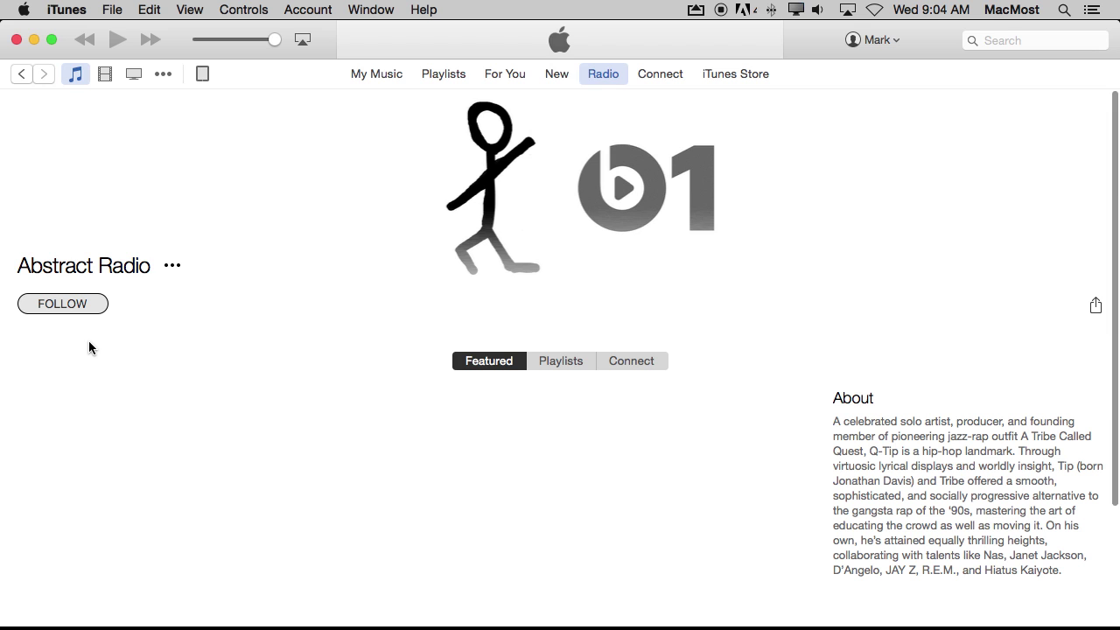
# Follow Abstract Radio and browse its Connect posts, including VOL. 6 and Previews 1–3
pyautogui.click(58, 307)
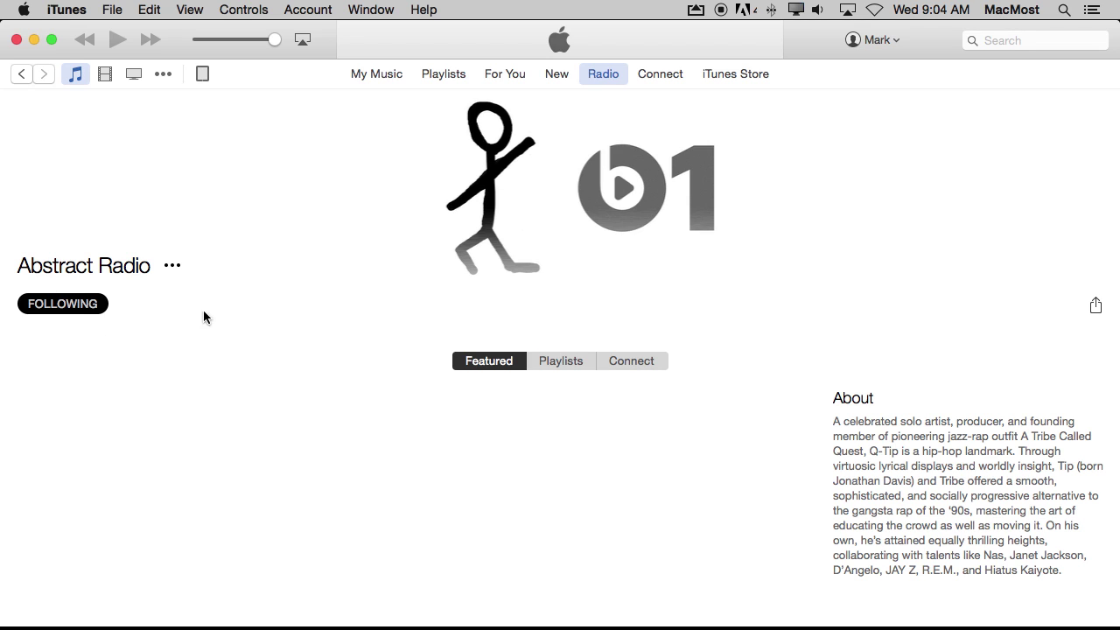
pyautogui.click(637, 360)
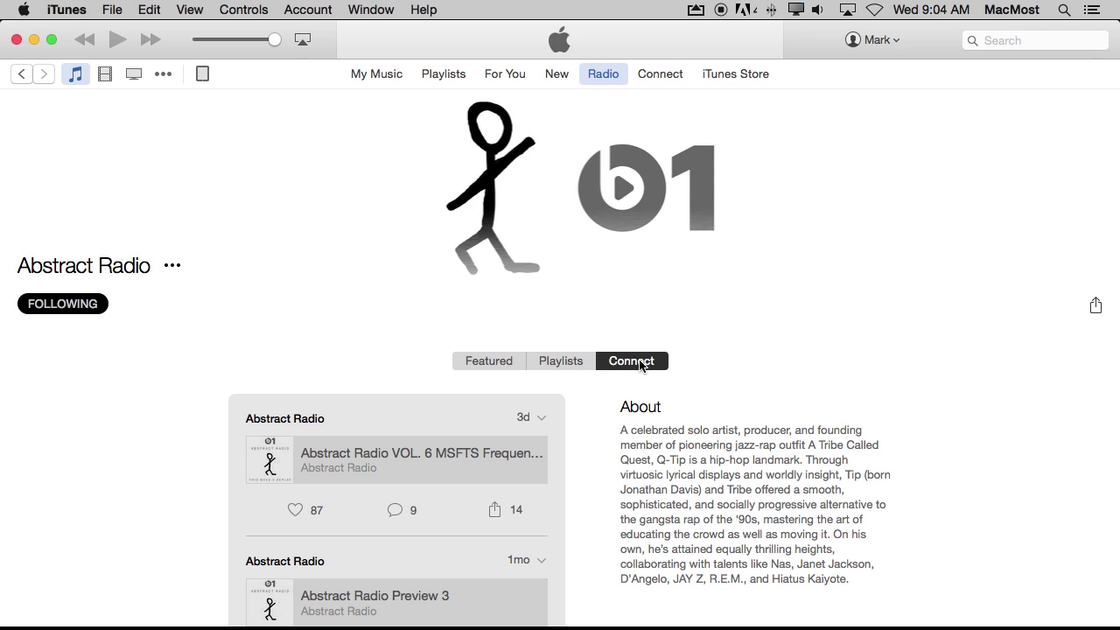
pyautogui.scroll(-5, 689, 398)
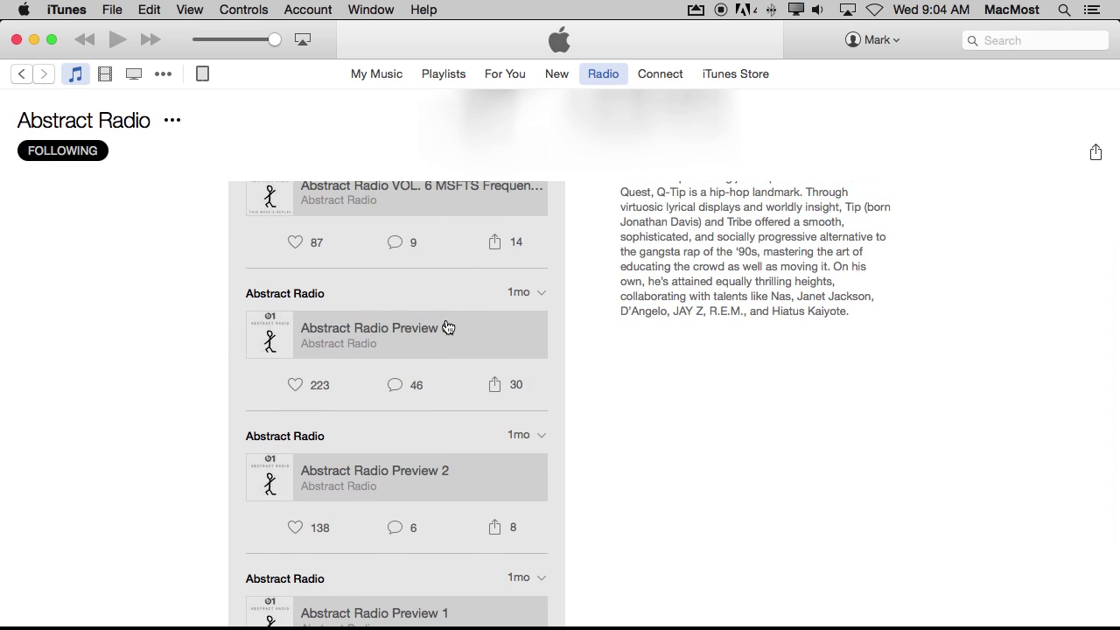
pyautogui.scroll(5, 507, 330)
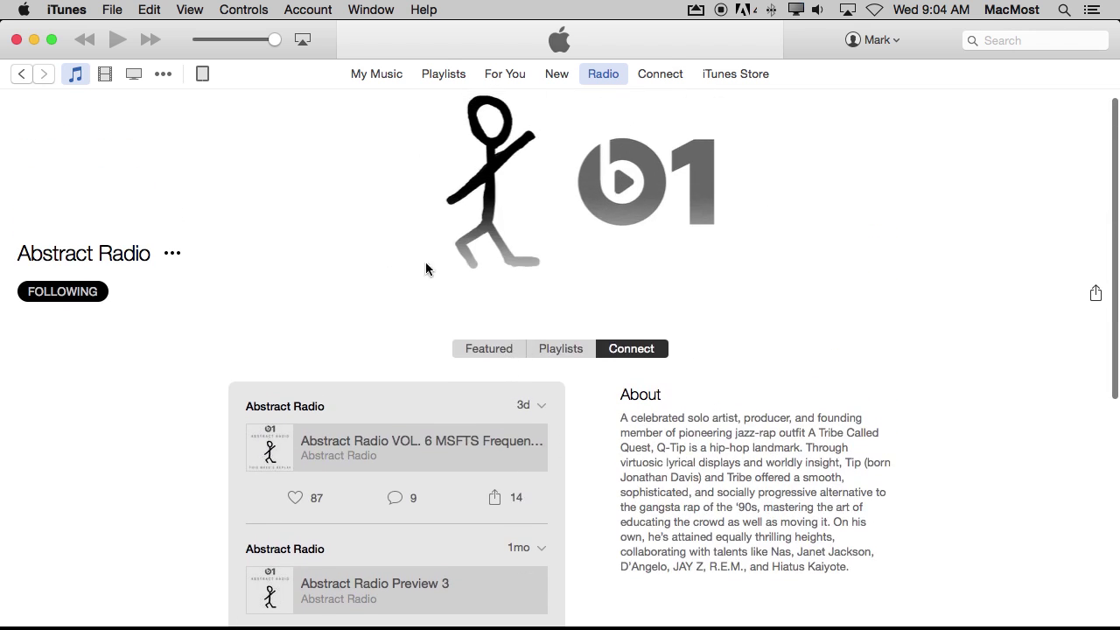